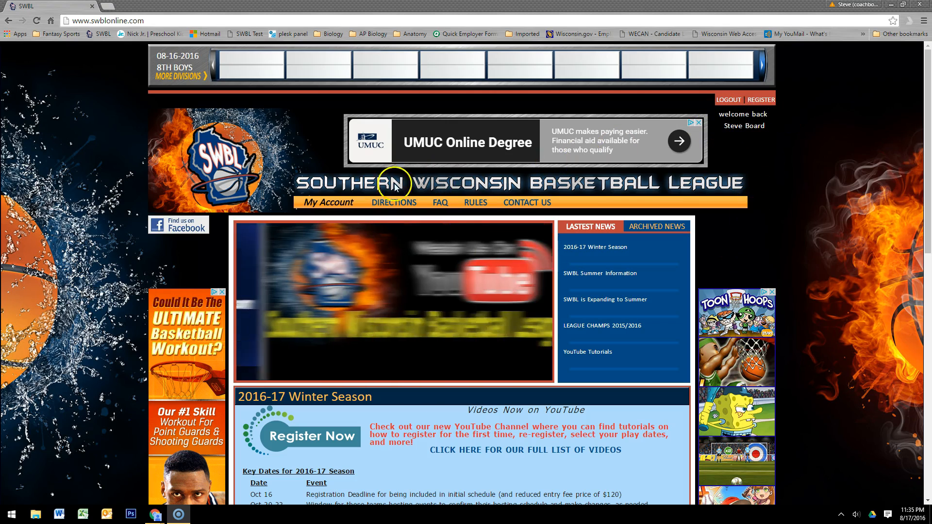
Open the organization profile from the account page to review the check recipient and contact details.
click(324, 205)
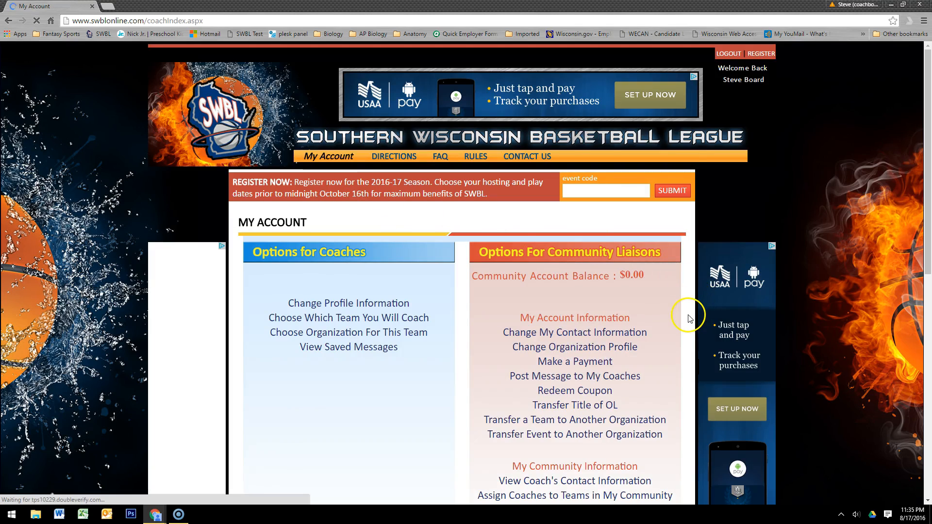
scroll(689, 315, down, 3)
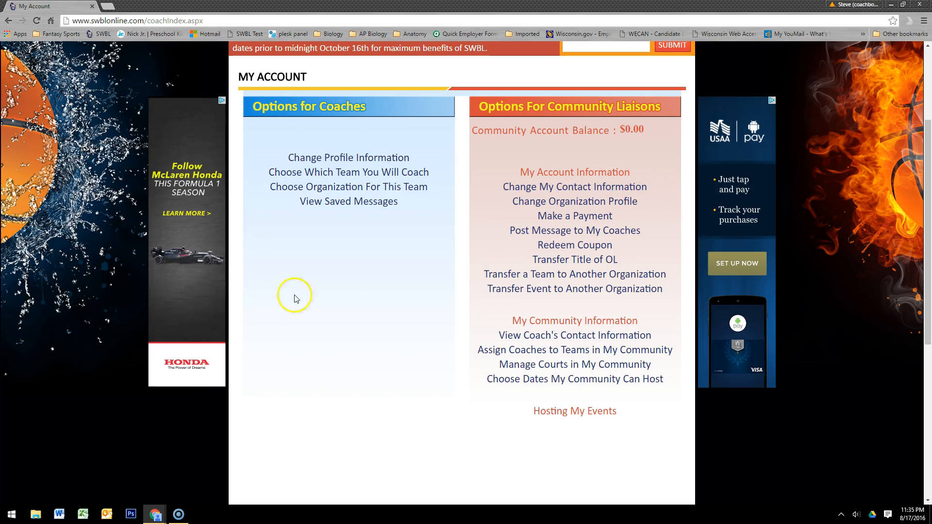
click(623, 201)
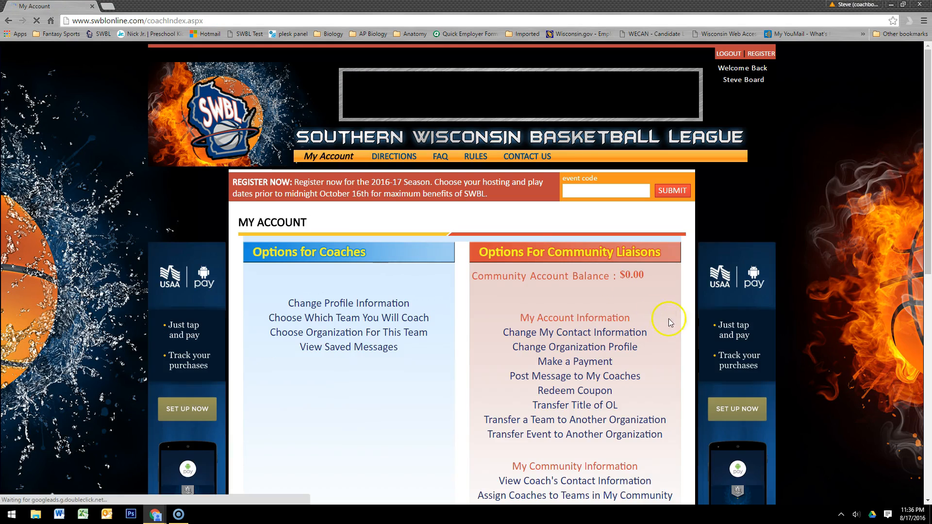
Open the community's court management page to review the listed courts.
scroll(676, 333, down, 3)
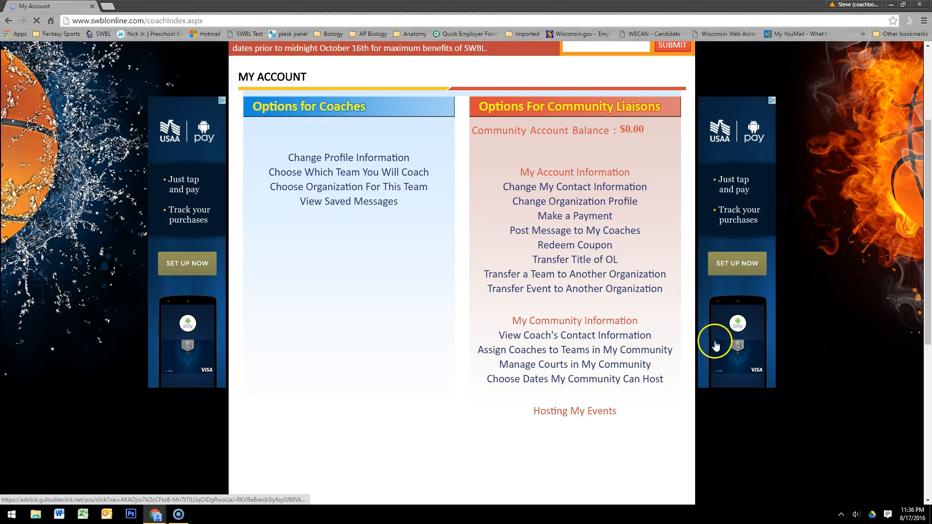
click(577, 365)
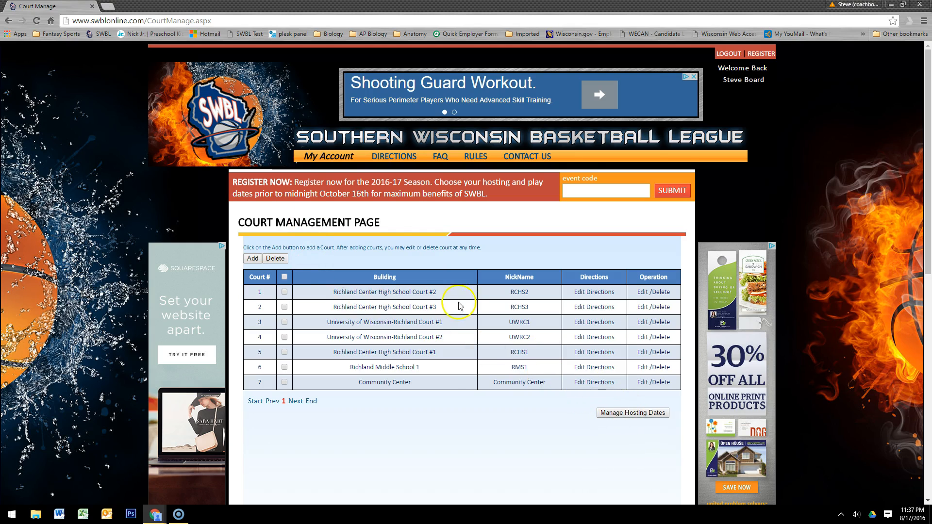
Return to the account page and open the page for choosing dates the community can host.
click(331, 158)
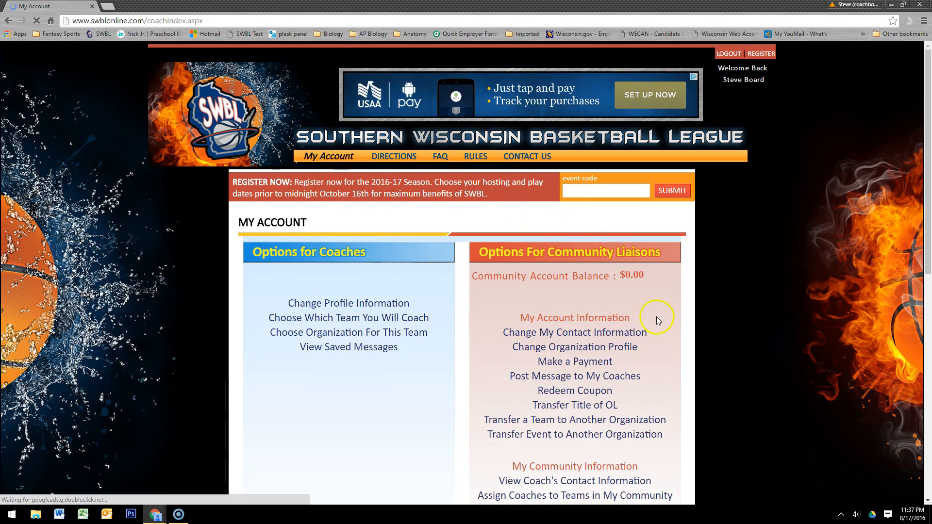
scroll(651, 313, down, 3)
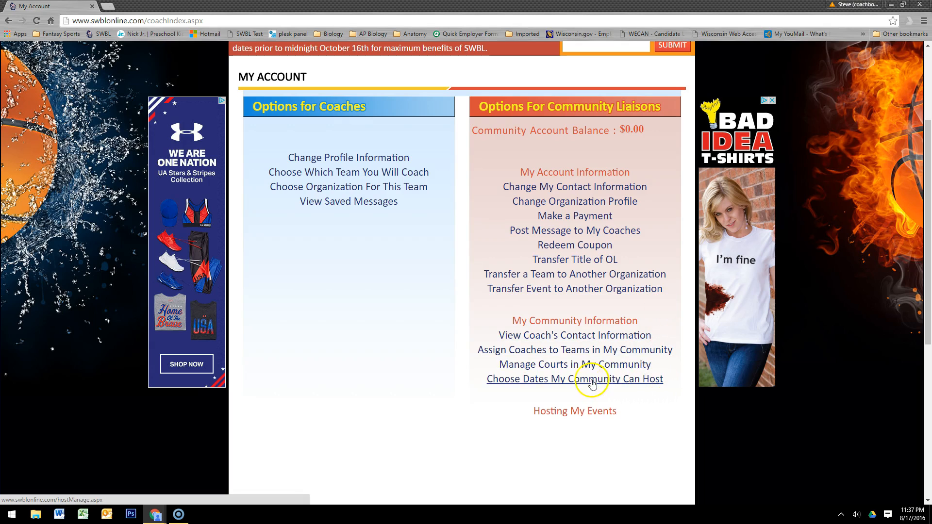
click(552, 381)
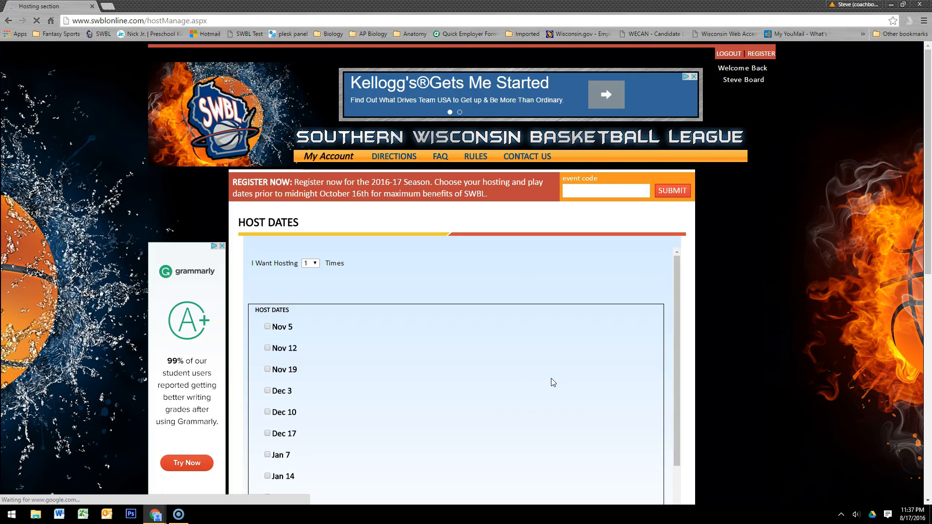
scroll(691, 325, down, 3)
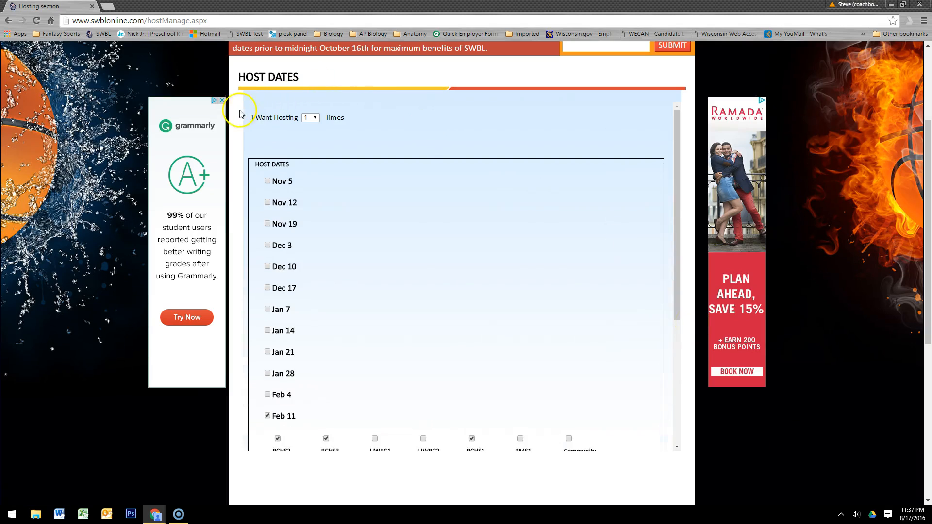
click(313, 117)
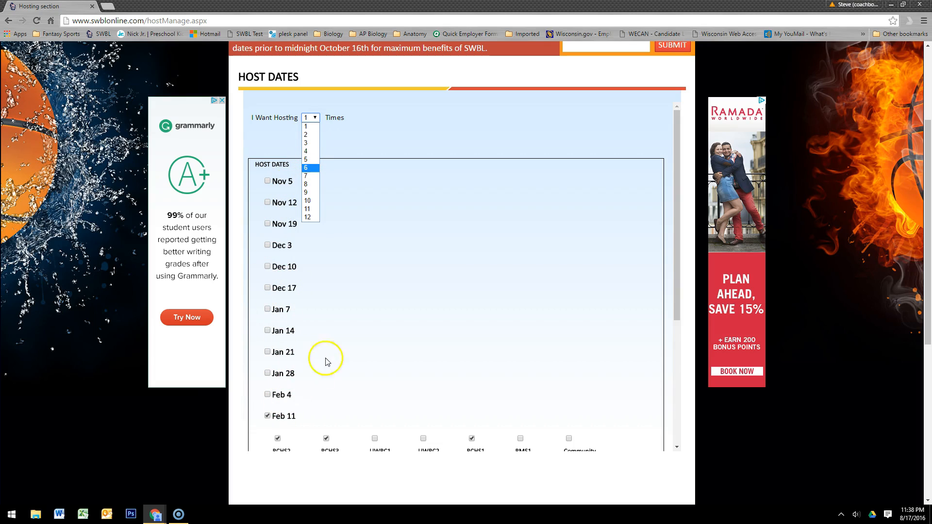
click(307, 152)
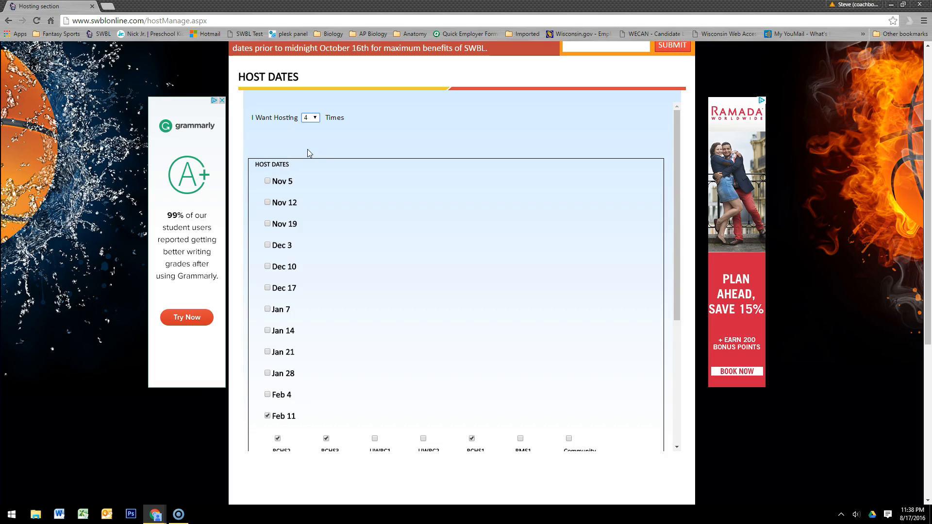
click(314, 118)
click(311, 135)
click(313, 118)
click(311, 127)
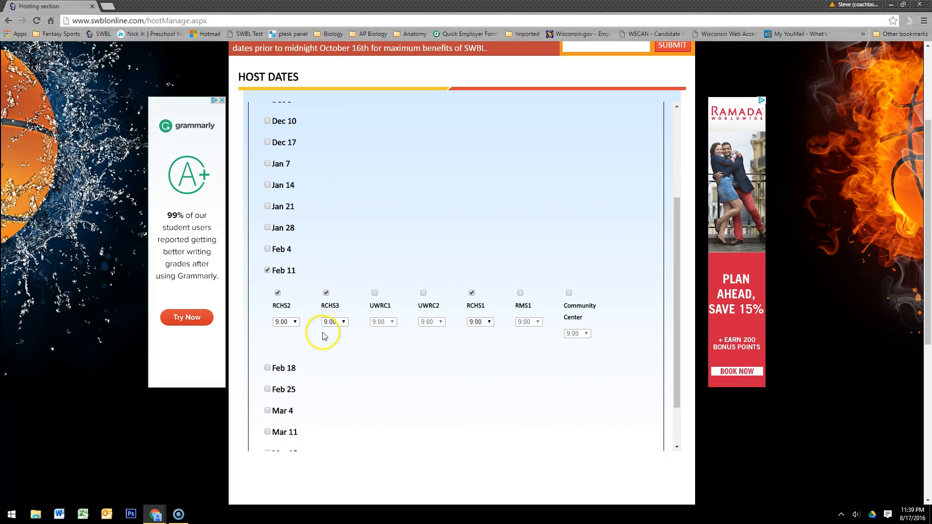
Set the number of hosting times to 2 and select Jan 21 as a host date with courts RCHS2, RCHS3 and RCHS1.
click(310, 118)
click(308, 138)
scroll(340, 274, down, 3)
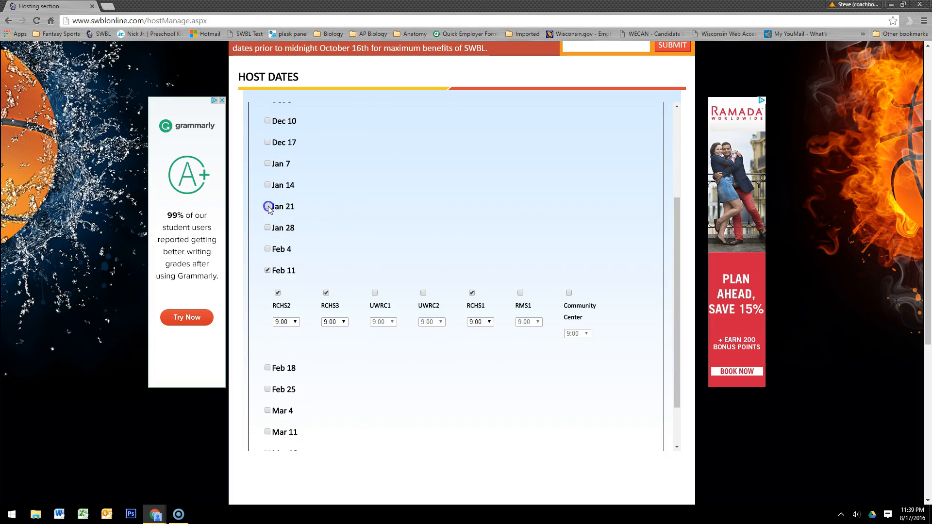
click(268, 207)
click(277, 229)
click(326, 229)
click(472, 229)
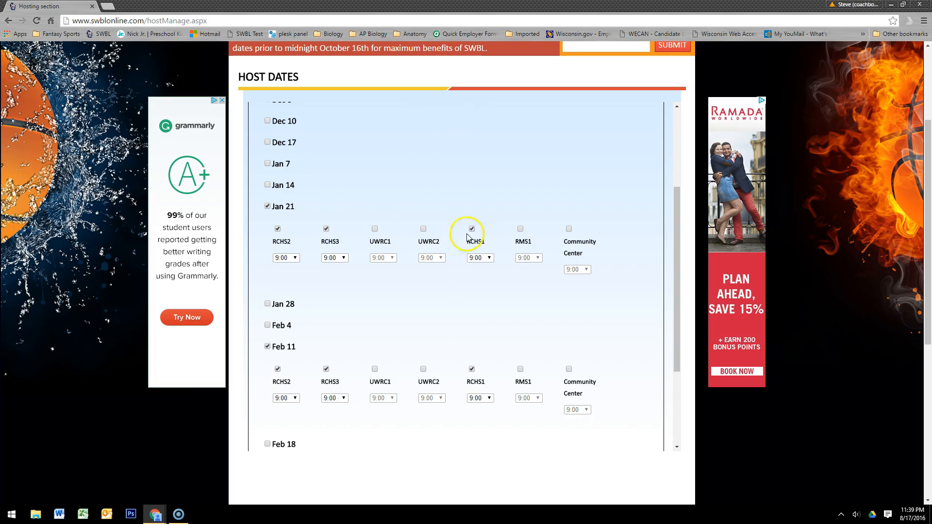
Select Jan 28 as a host date with courts UWRC1 and UWRC2, both set to 10:00.
click(267, 304)
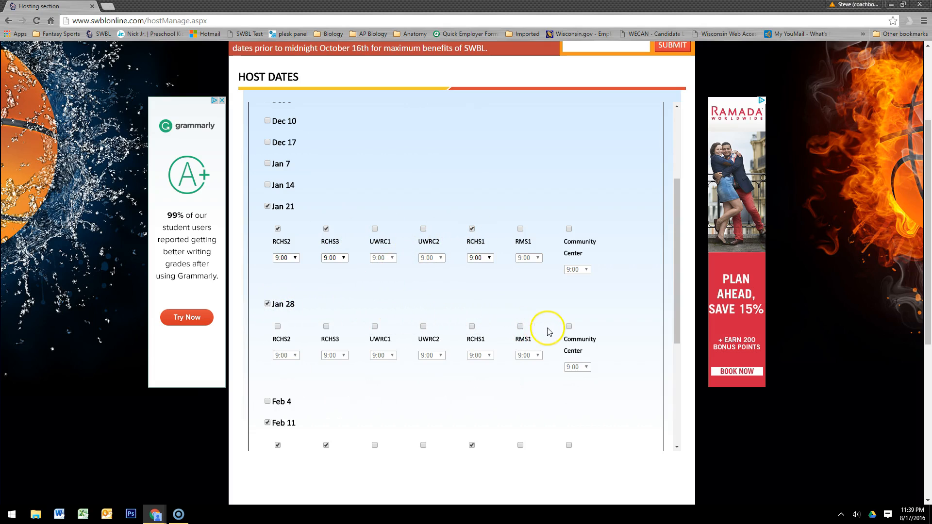
click(374, 327)
click(423, 326)
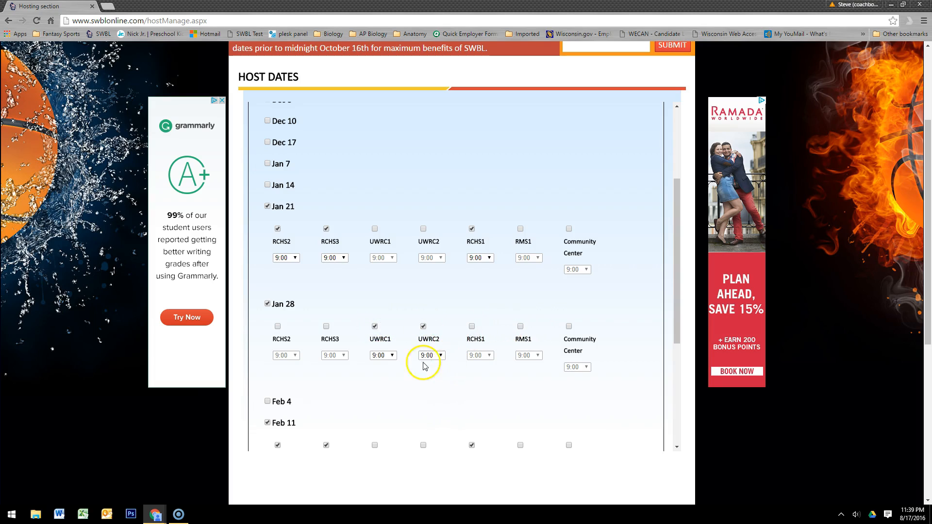
click(391, 356)
click(380, 380)
click(439, 355)
click(431, 380)
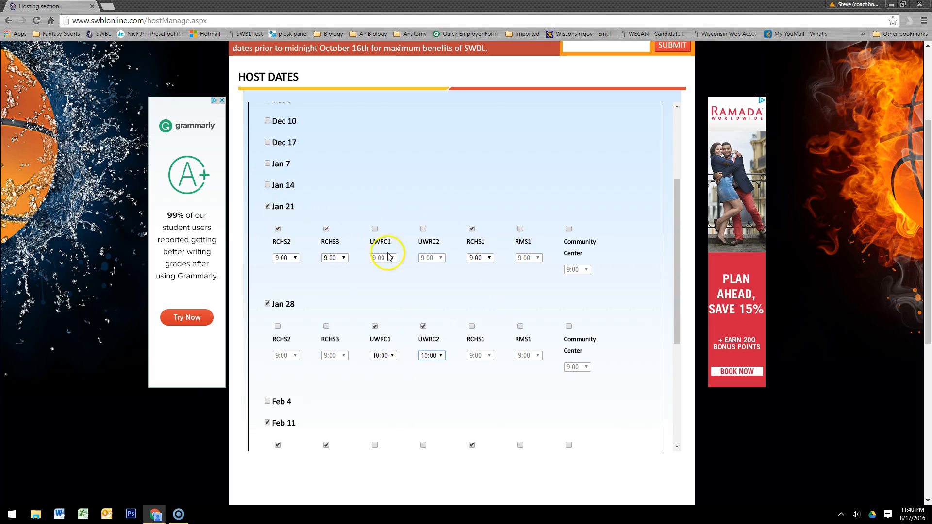
Save the host date selections and confirm them.
scroll(420, 322, down, 3)
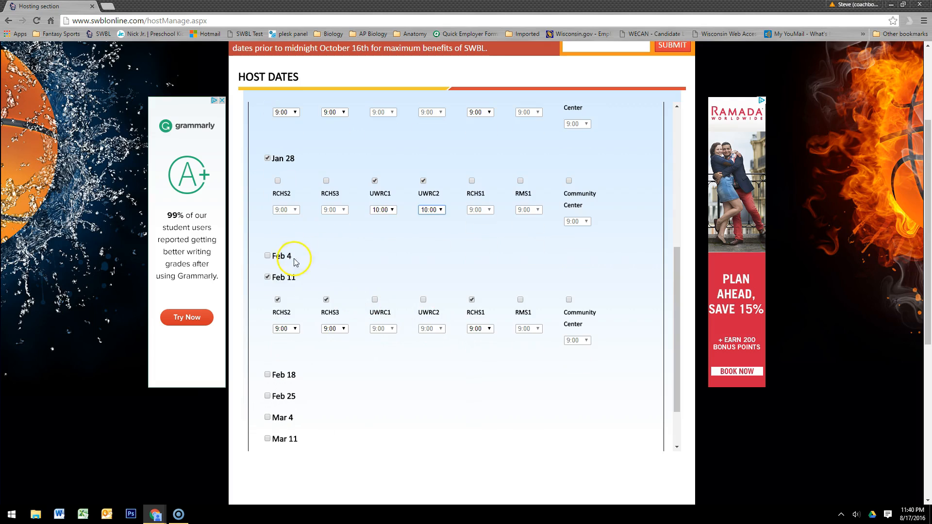
scroll(426, 329, down, 2)
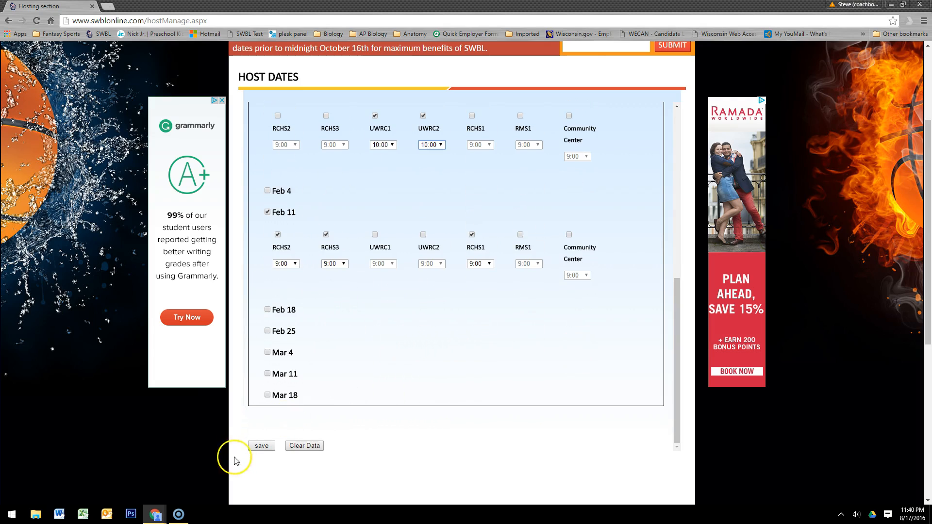
click(261, 446)
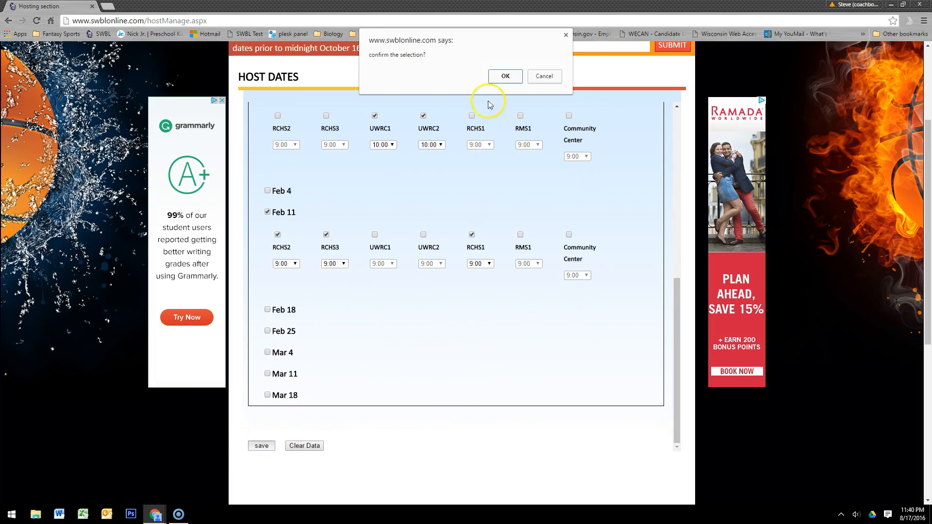
click(495, 77)
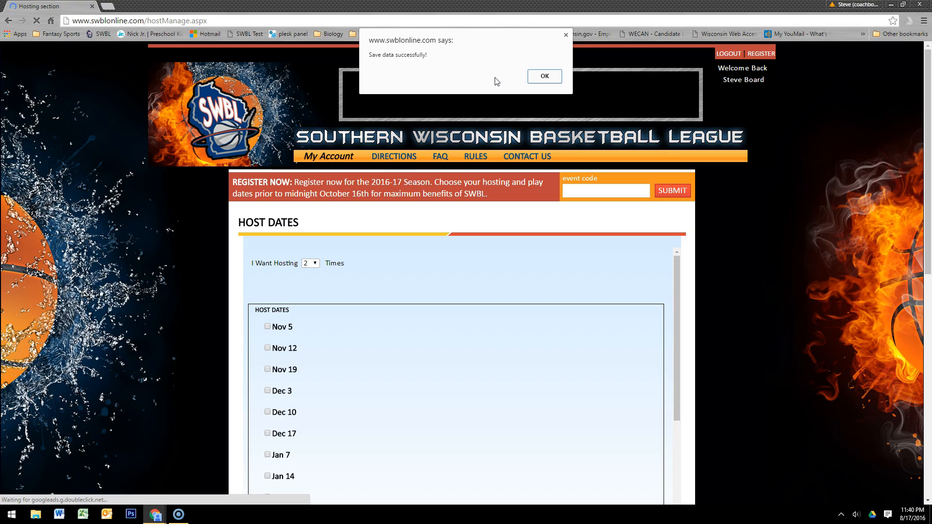
click(544, 76)
Return to the league home page and review the key dates for the 2016-17 season.
click(333, 157)
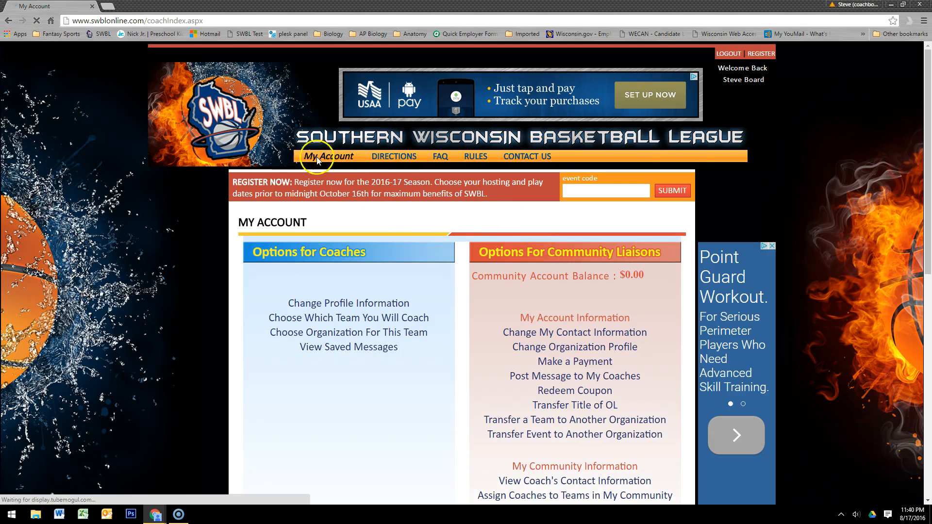
click(251, 135)
scroll(467, 367, down, 6)
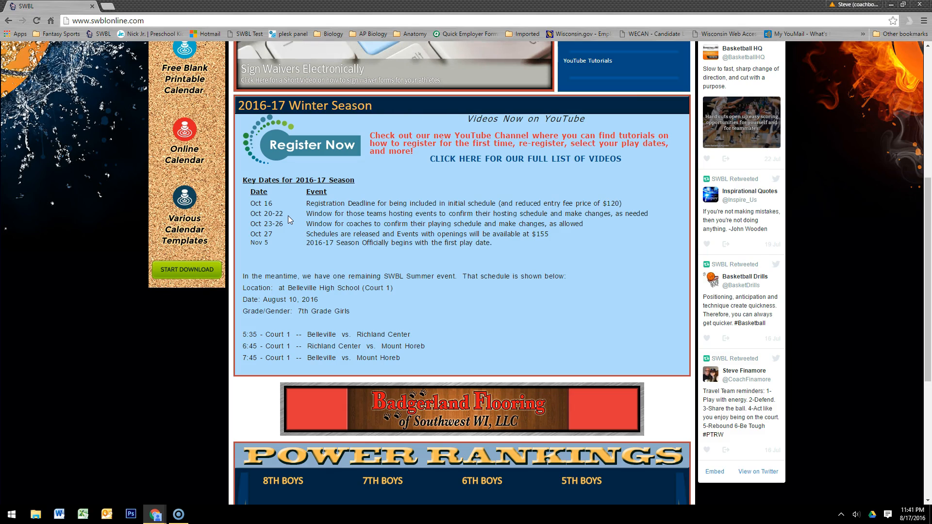
click(178, 514)
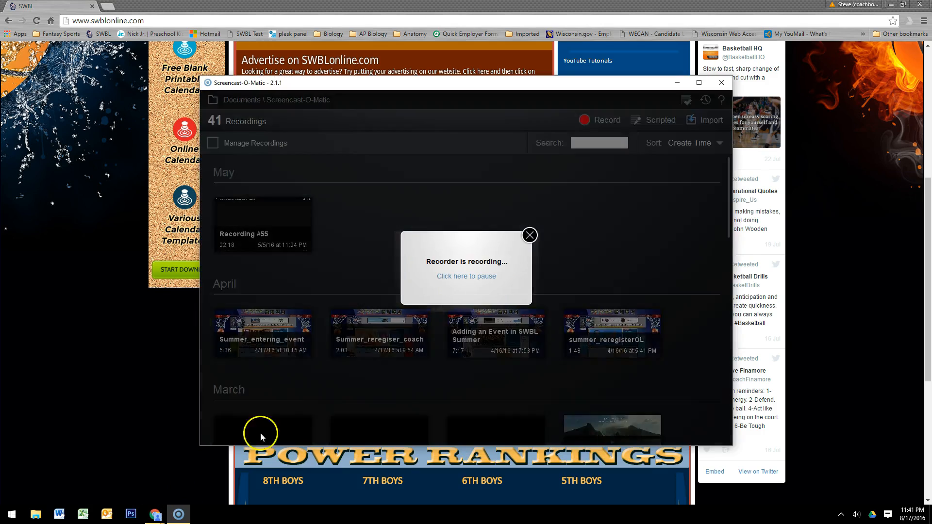